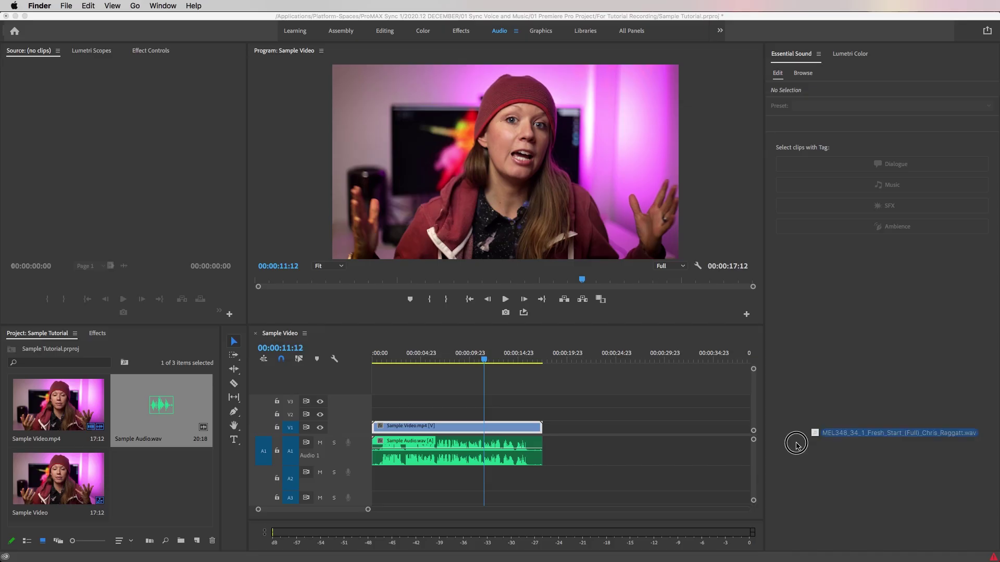
Step: Add the Fresh Start music to the project and track A2, and tag Sample Audio.wav as Dialogue
left_click_drag(215, 491, 136, 492)
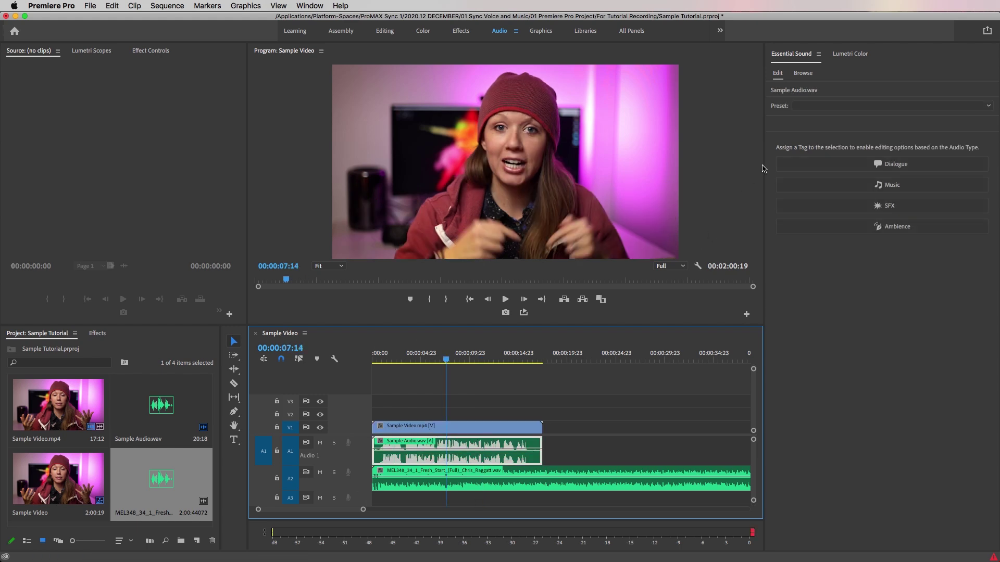
left_click(895, 164)
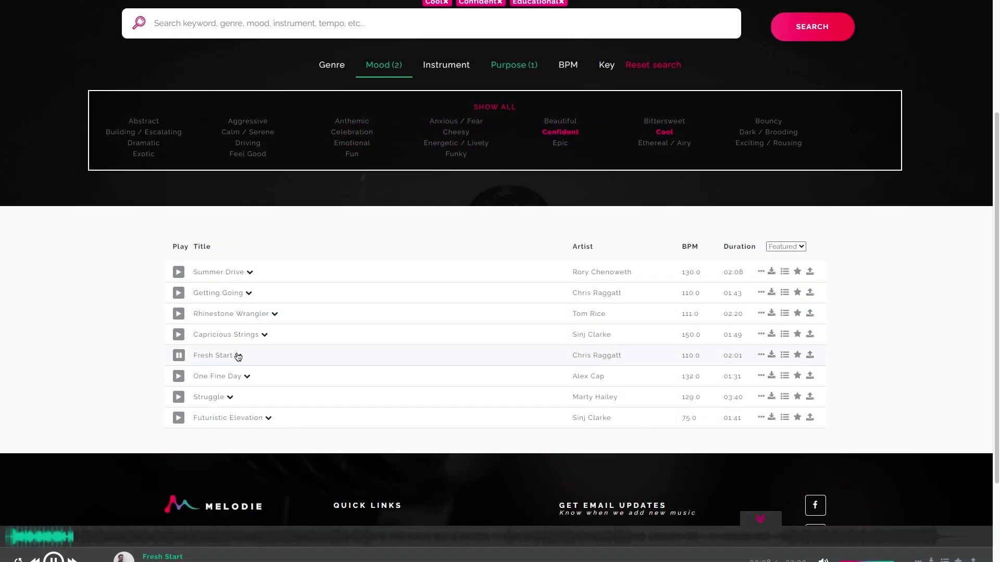
Step: License Fresh Start for a broadcast YouTube / Online production titled 'Tutorial - Sync Audio with Video'
left_click(238, 355)
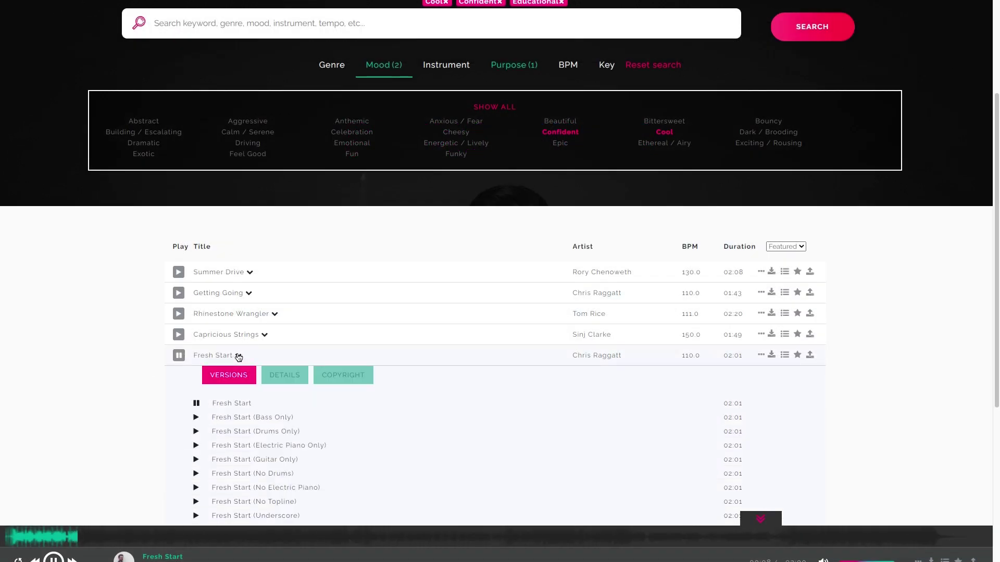
scroll(468, 406, "down", 1)
left_click(771, 313)
type("Tut")
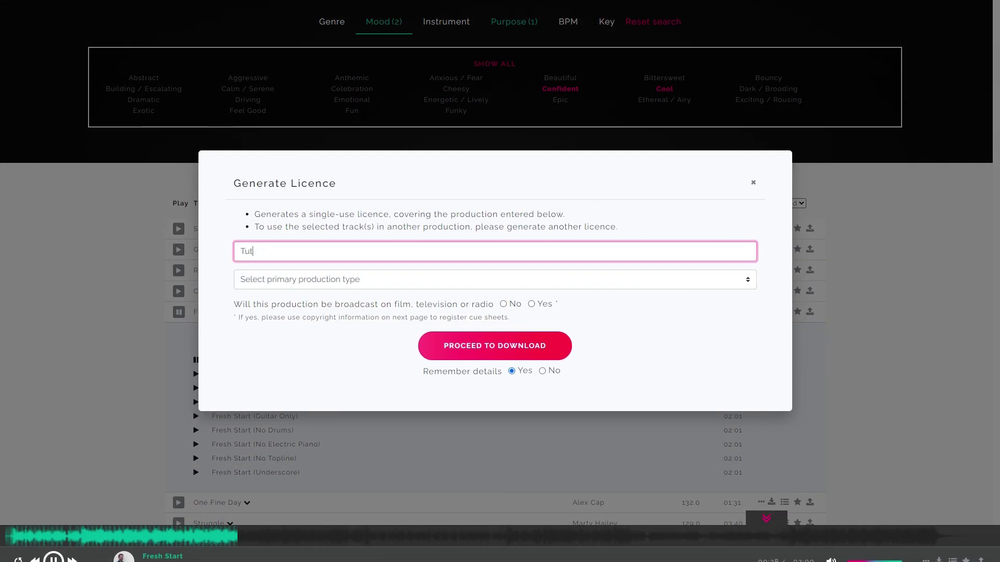
type("orial - Sync Audio with Video")
left_click(317, 281)
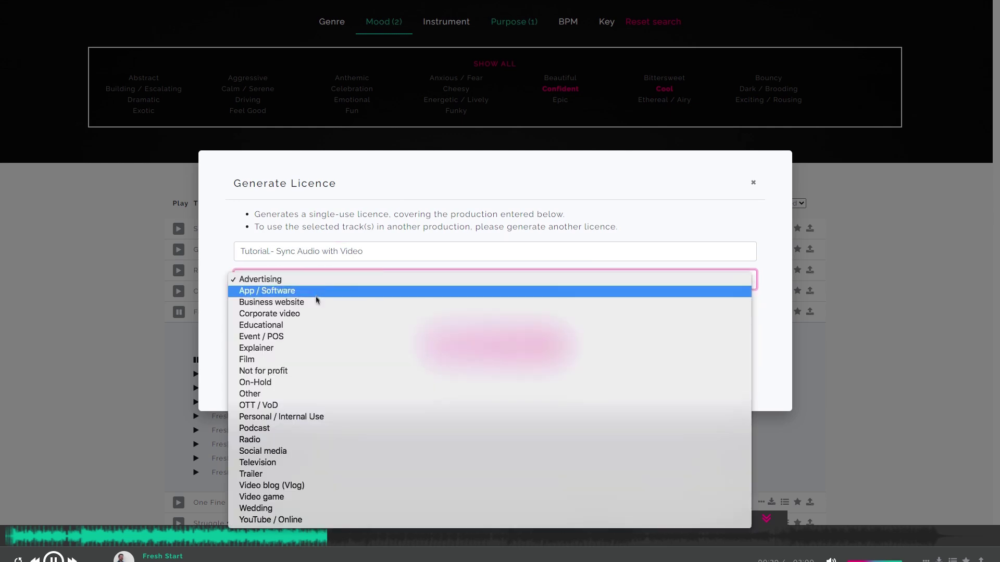
left_click(324, 520)
left_click(505, 307)
left_click(513, 354)
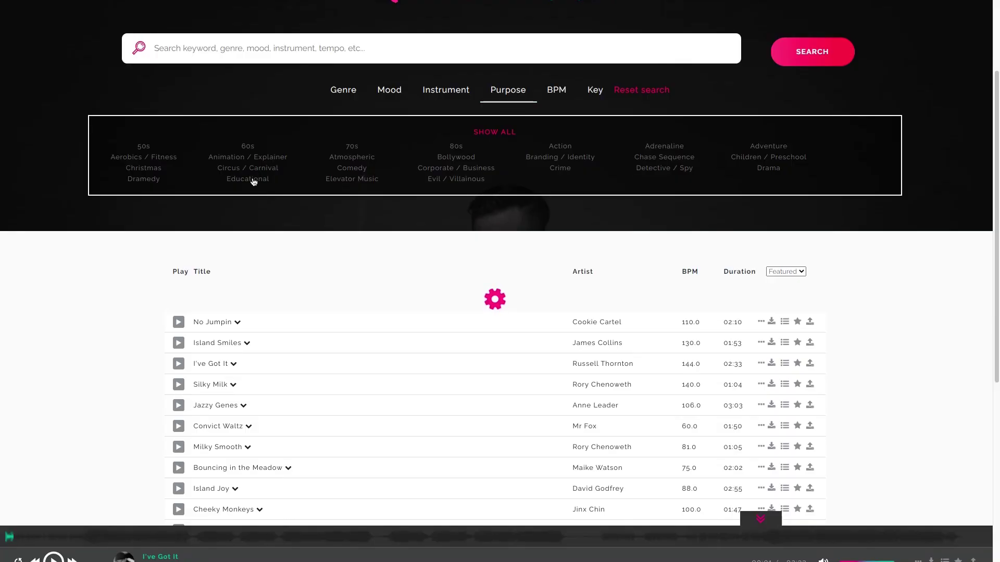
Step: Filter tracks by Educational purpose and the Cool and Confident moods
left_click(254, 181)
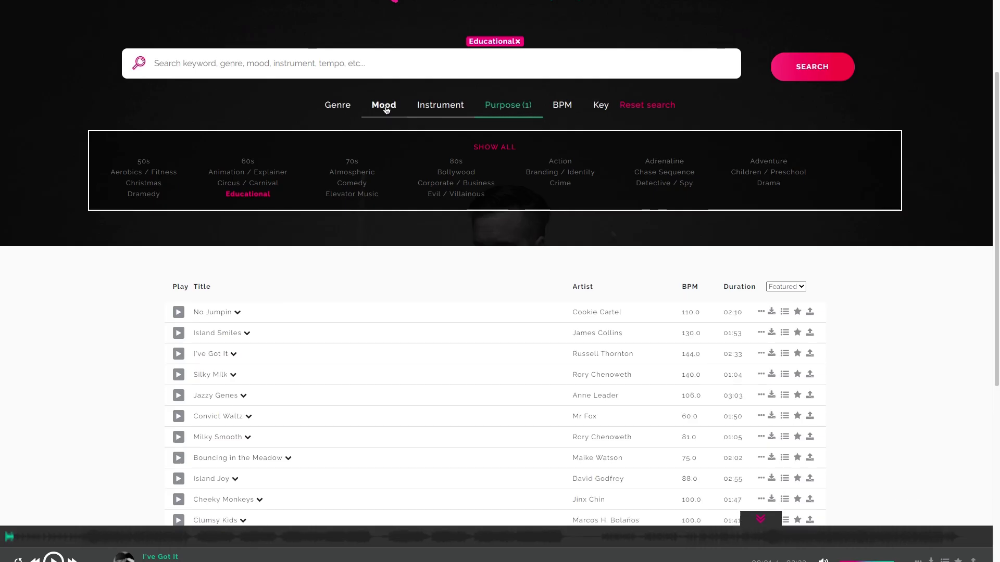
left_click(384, 106)
left_click(666, 133)
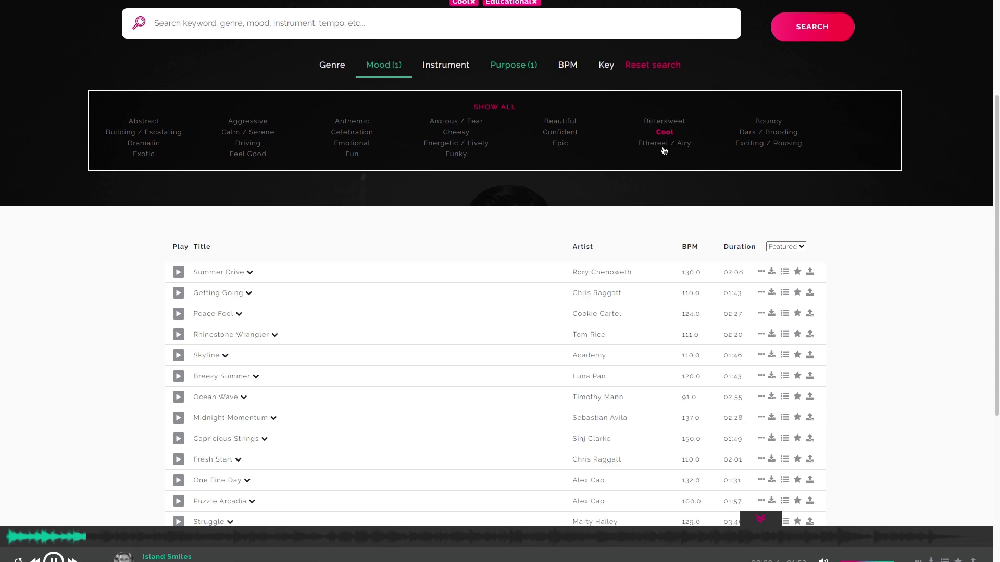
left_click(561, 132)
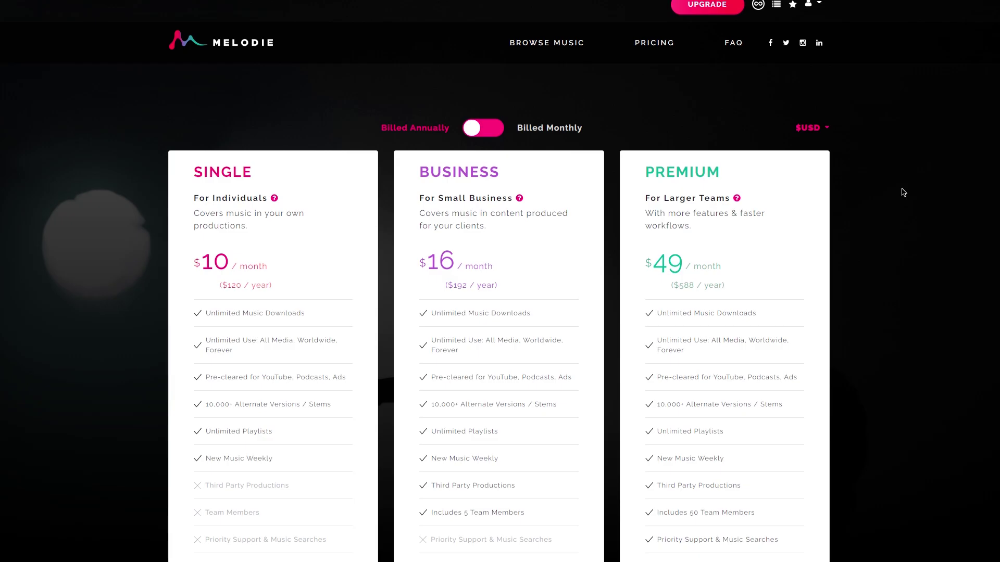
Step: Compare monthly and annual prices, choose the annual Business plan and enter the coupon code
scroll(904, 193, "down", 2)
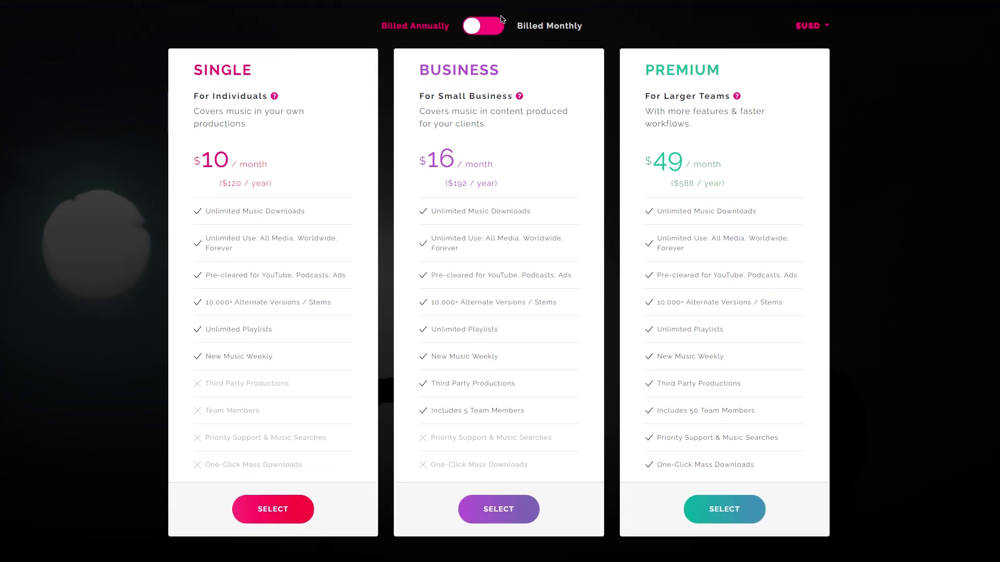
left_click(499, 28)
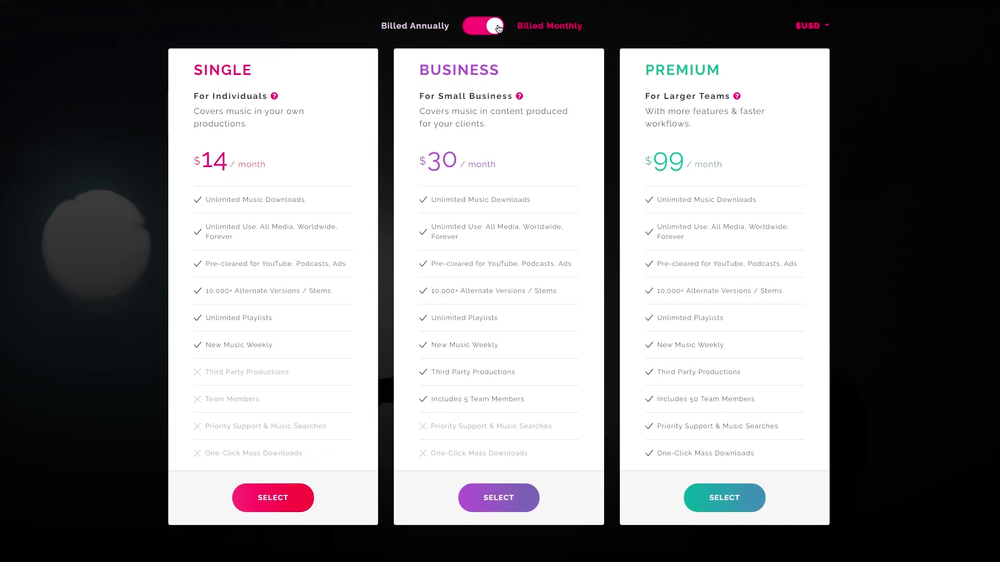
left_click(499, 29)
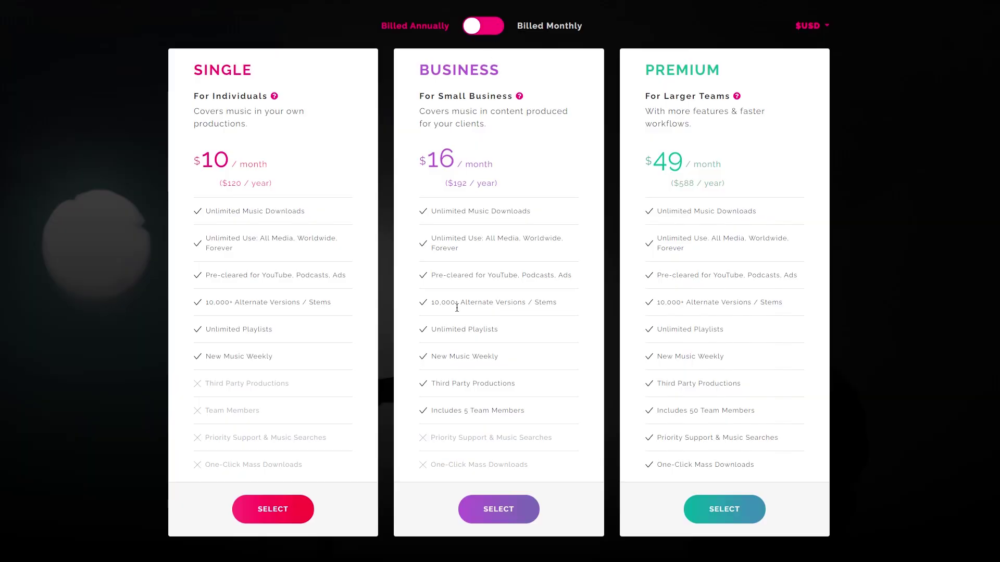
left_click(496, 515)
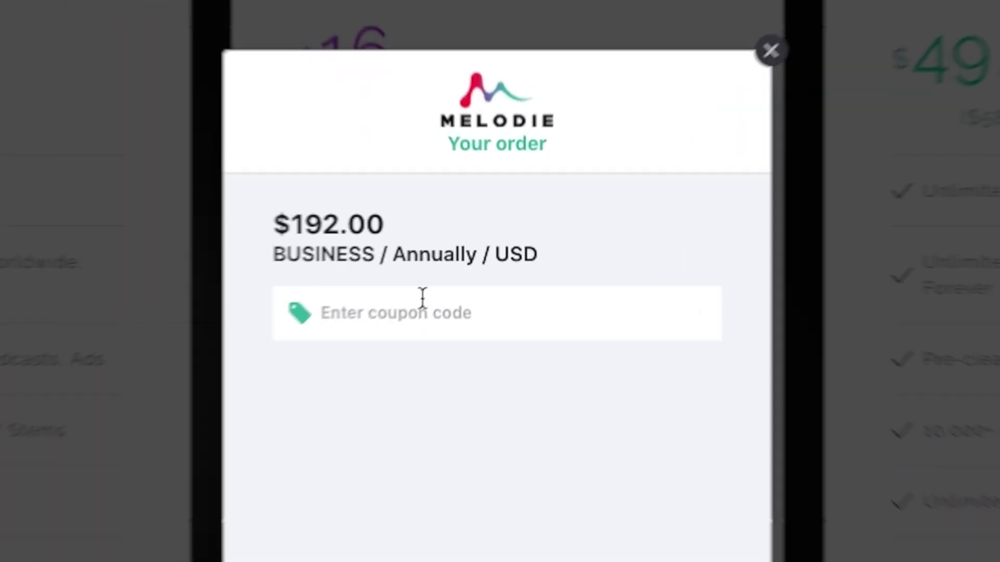
type("G")
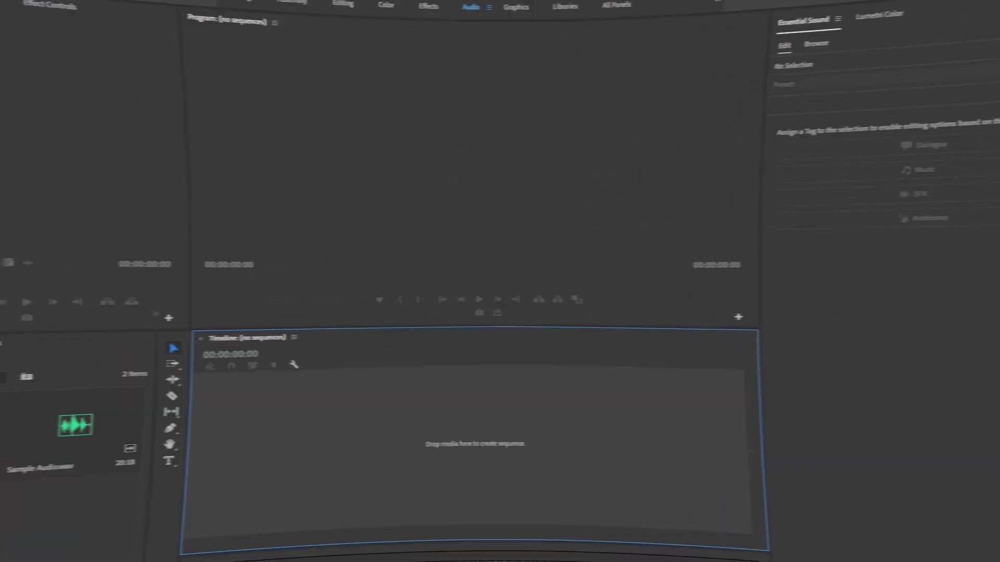
Step: Build a Sample Video sequence from Sample Video.mp4 and play it back
left_click(84, 422)
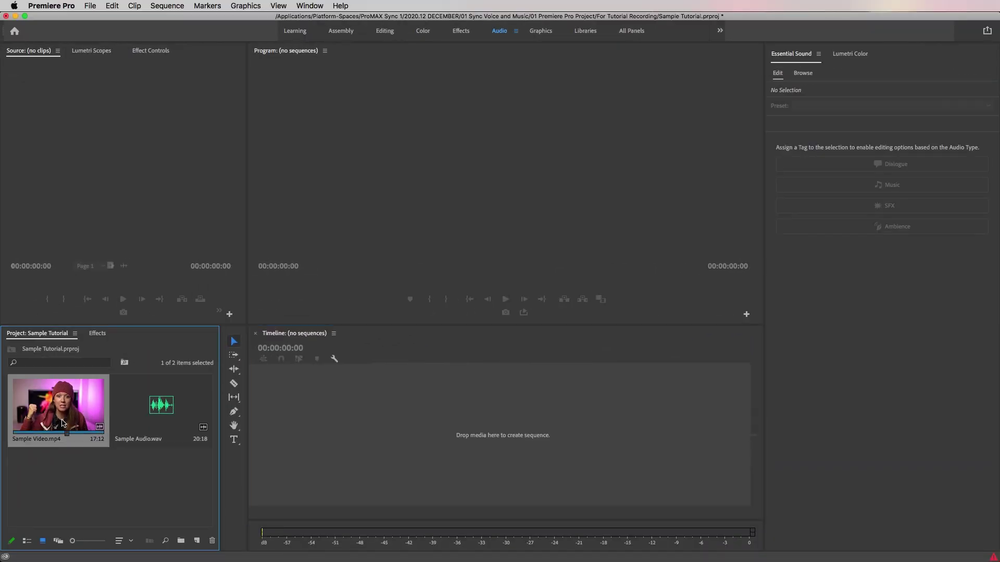
left_click_drag(62, 423, 340, 424)
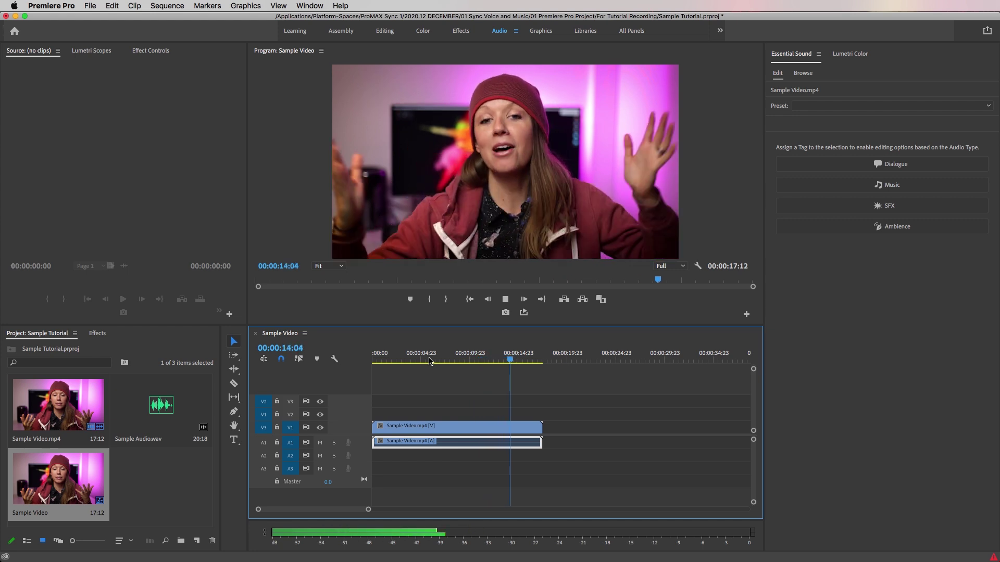
key("space")
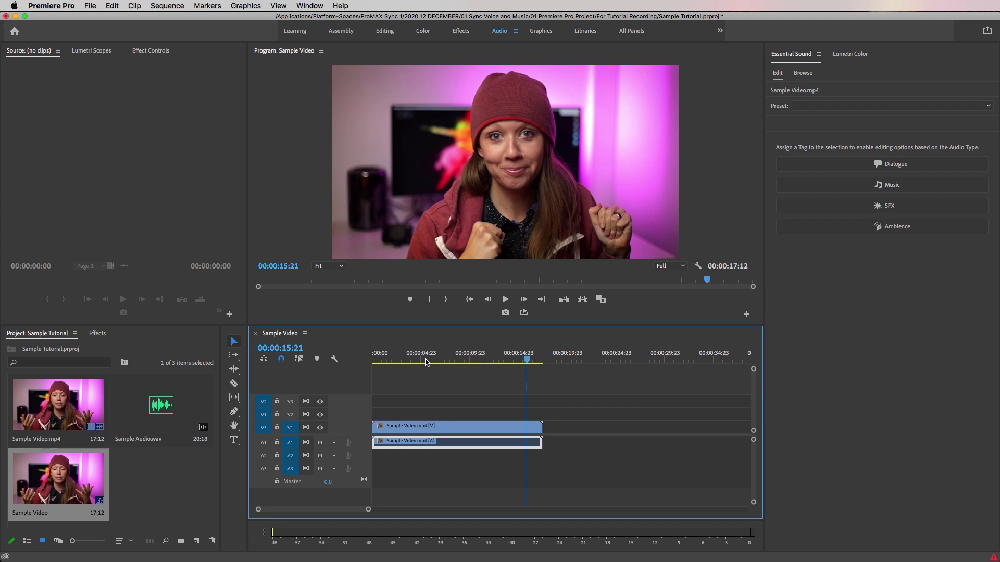
Step: Put Sample Audio.wav on A2, show audio waveforms, enlarge A1 and replay to compare
left_click_drag(174, 415, 405, 458)
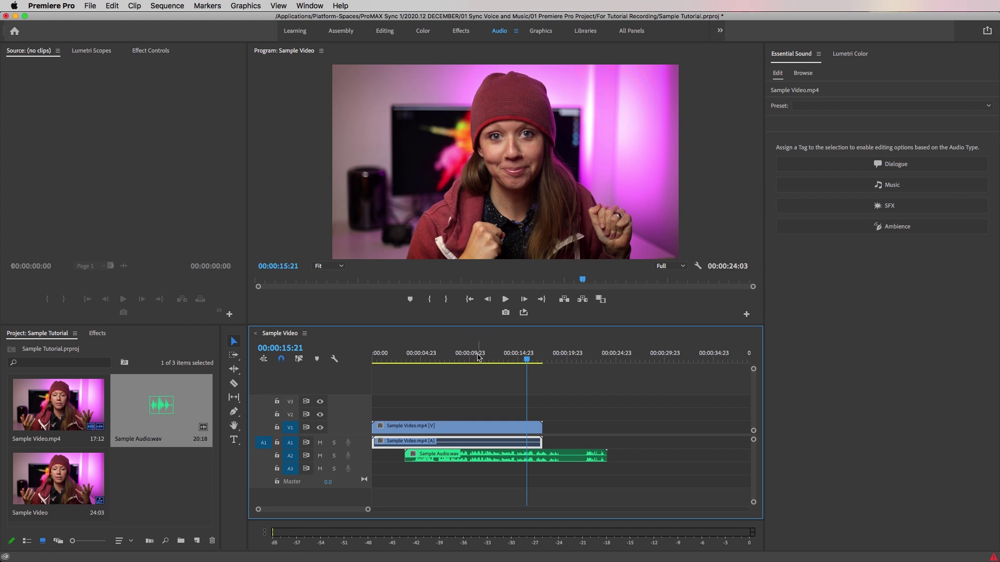
left_click(335, 360)
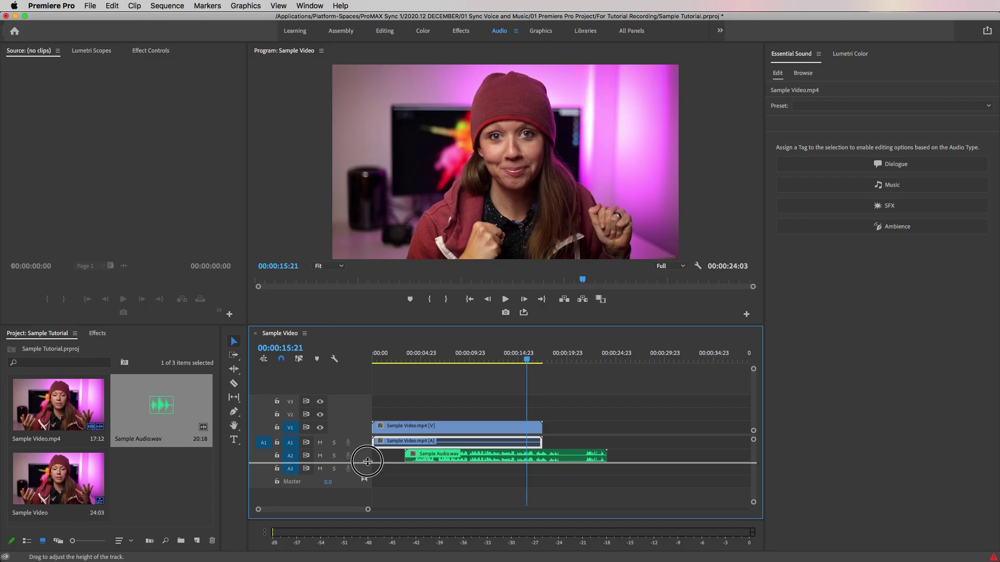
left_click_drag(259, 386, 269, 399)
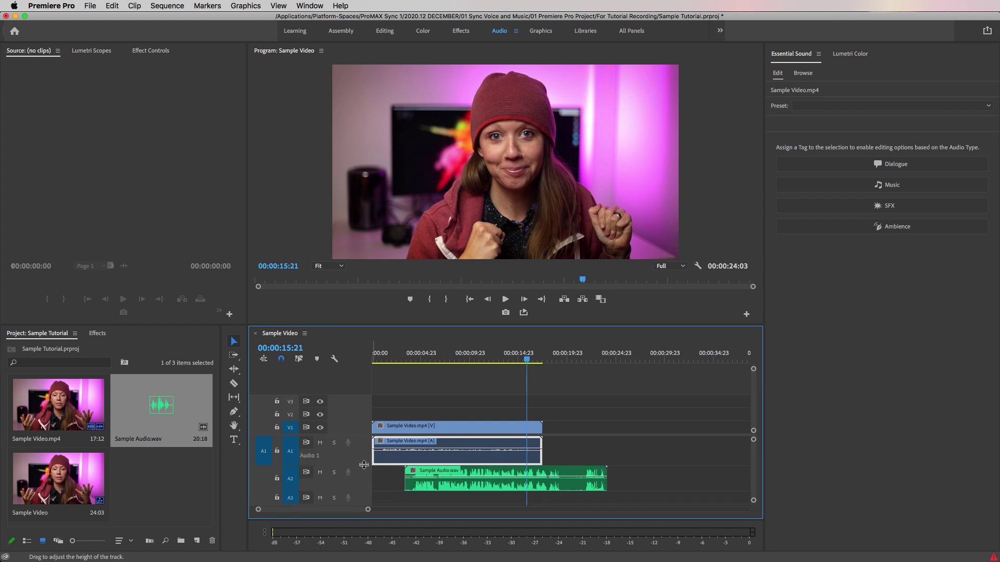
left_click(436, 354)
key("space")
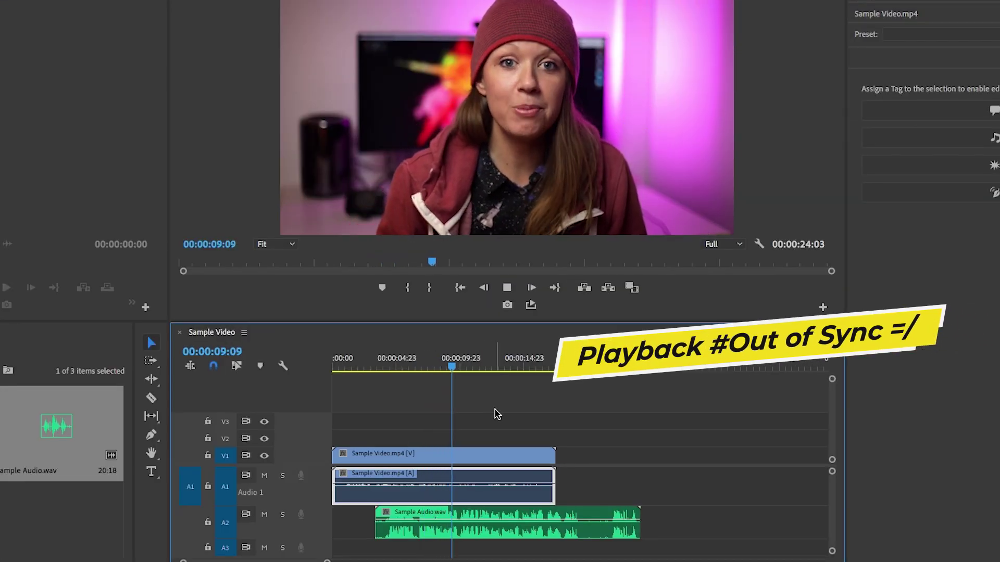
key("space")
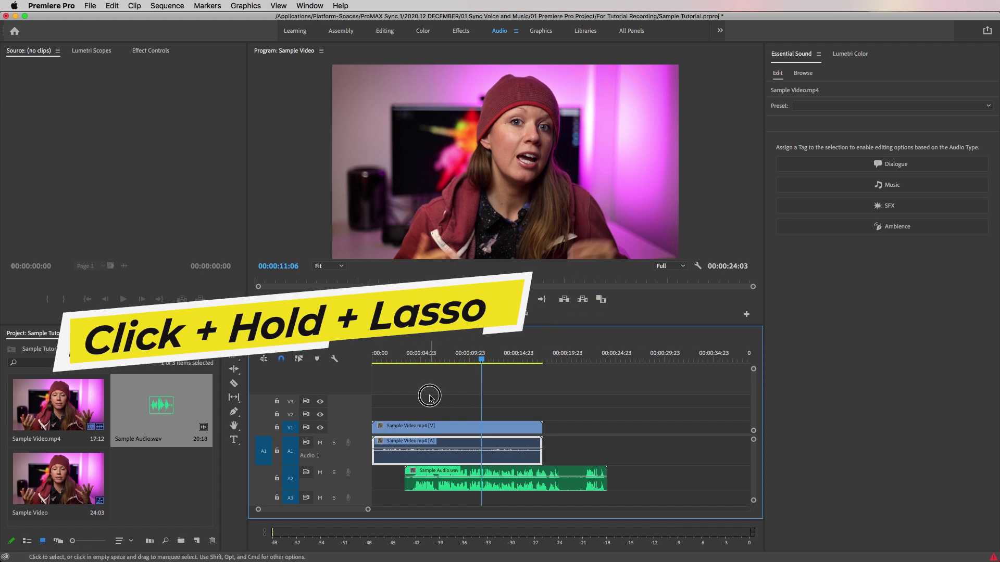
Step: Synchronize Sample Video.mp4 and Sample Audio.wav by audio, then play to check
left_click_drag(430, 398, 524, 502)
left_click(500, 427)
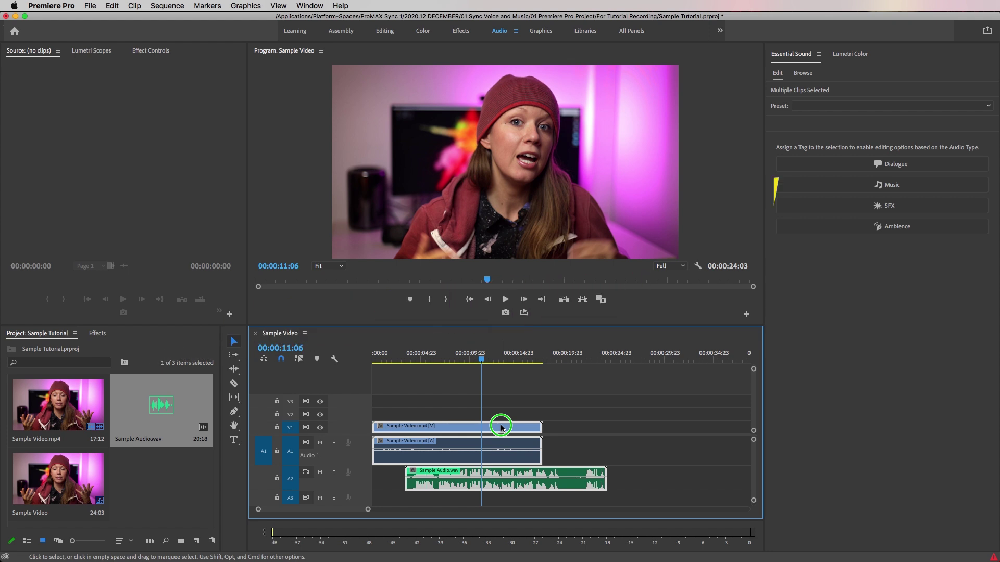
right_click(501, 428)
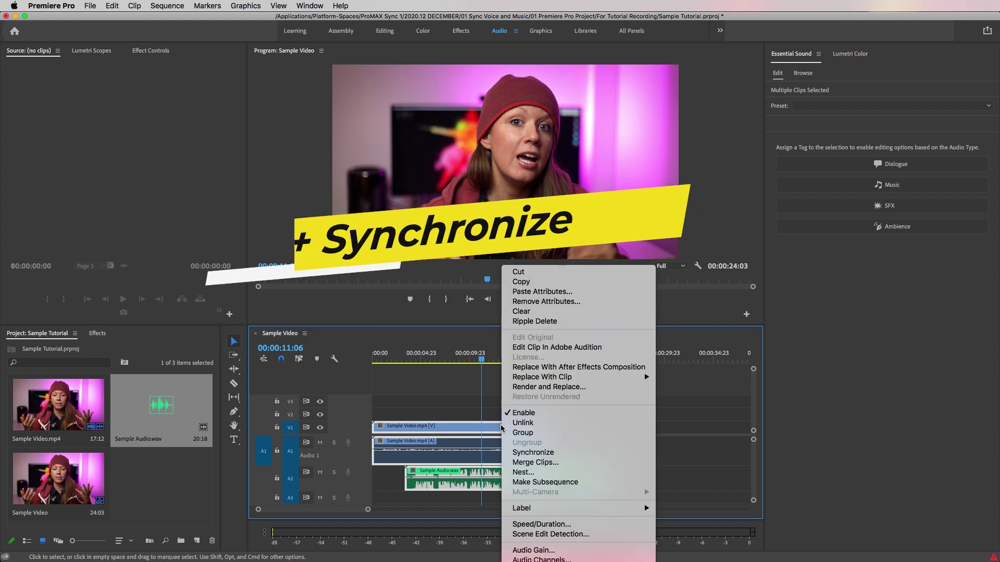
left_click(586, 452)
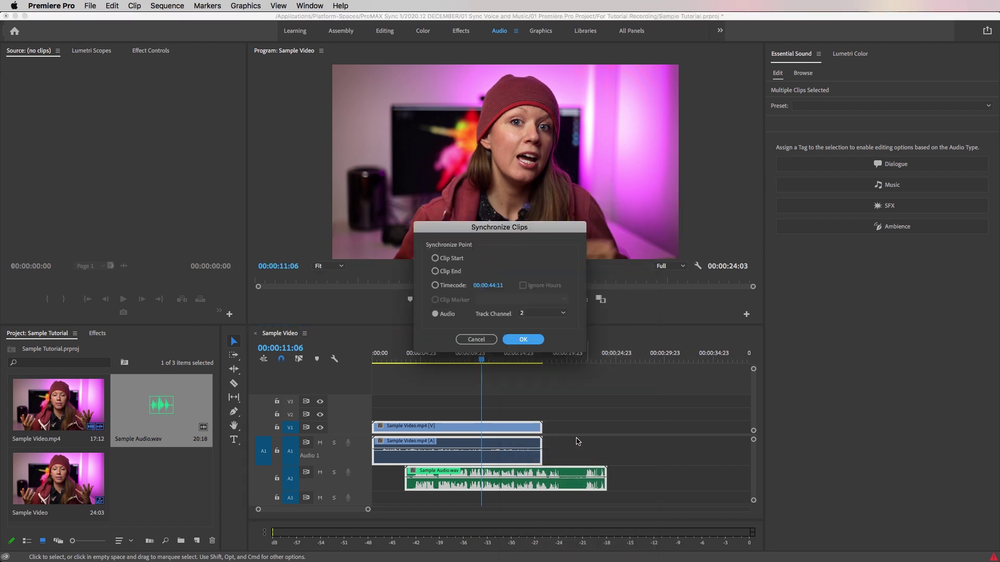
left_click(523, 340)
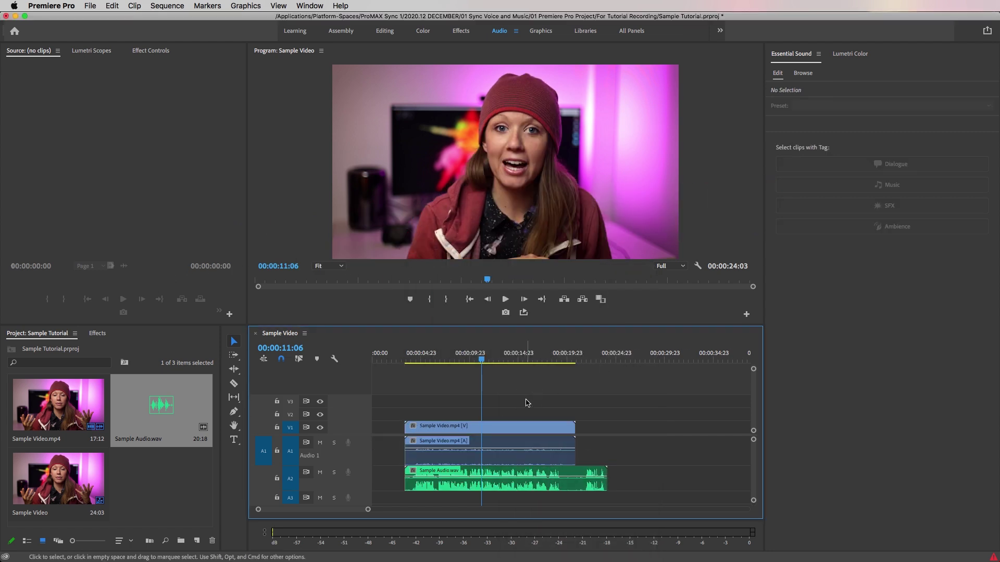
key("space")
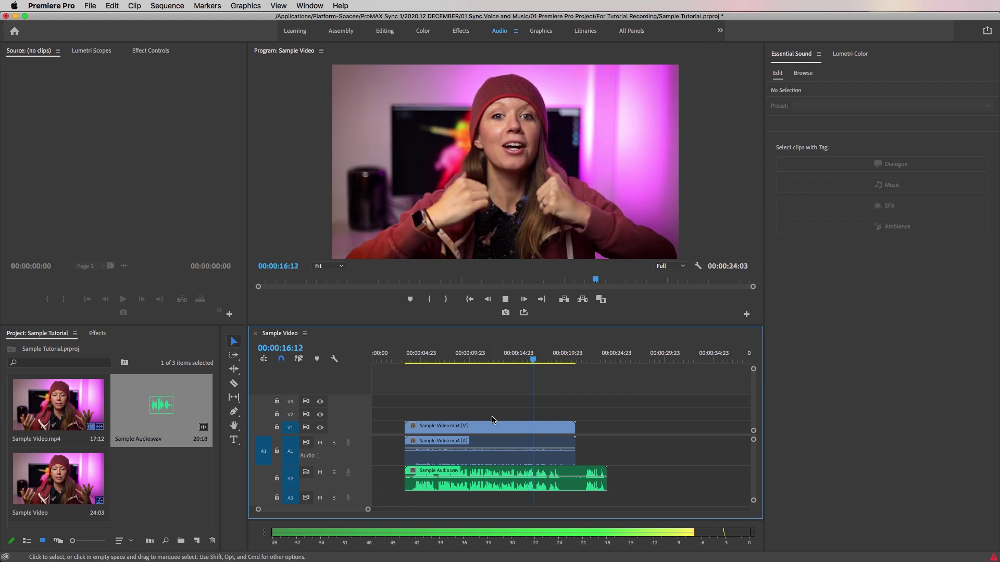
key("space")
Step: Delete the leading gap, mute the camera audio track and delete the camera's audio clip
left_click(388, 430)
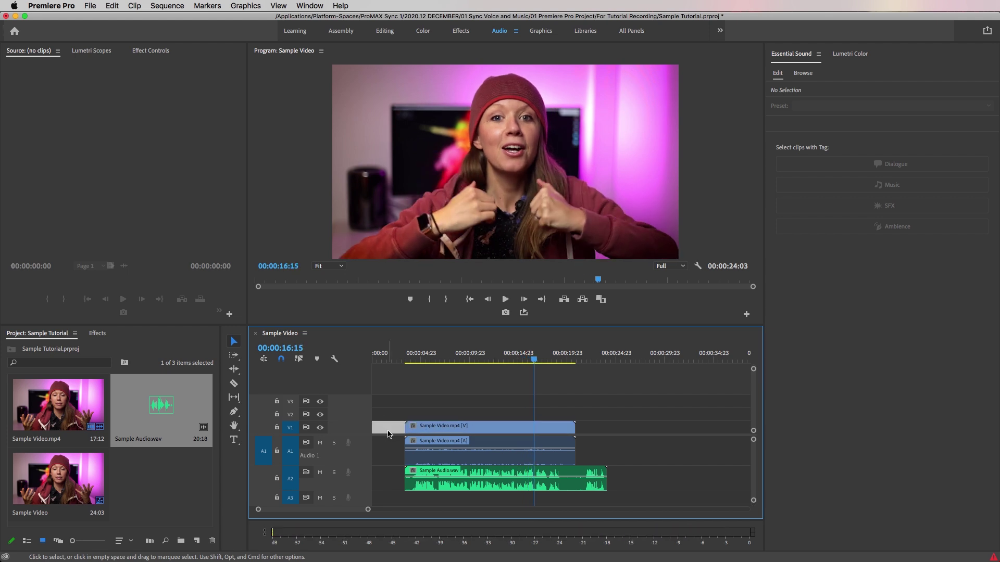
key("Delete")
left_click(375, 353)
left_click(320, 442)
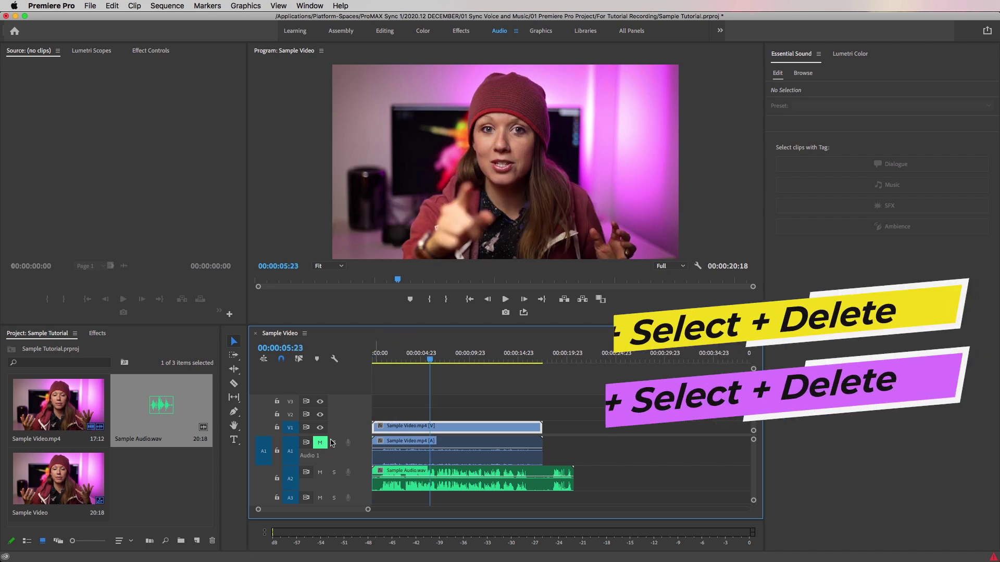
left_click(397, 454, "alt")
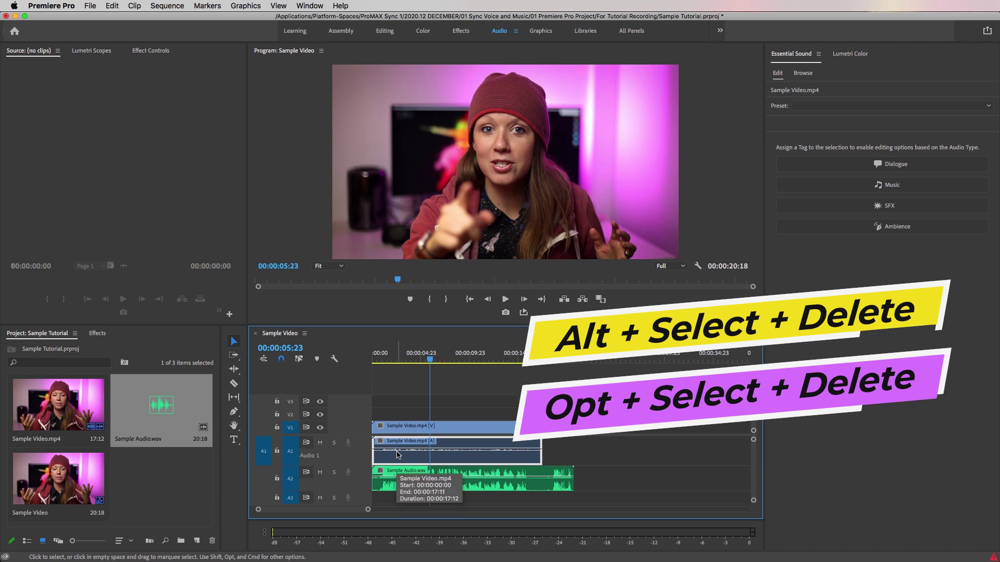
key("Delete")
Step: Move Sample Audio.wav to A1, trim its end to the video, and link both clips
left_click_drag(393, 470, 397, 443)
left_click(409, 388)
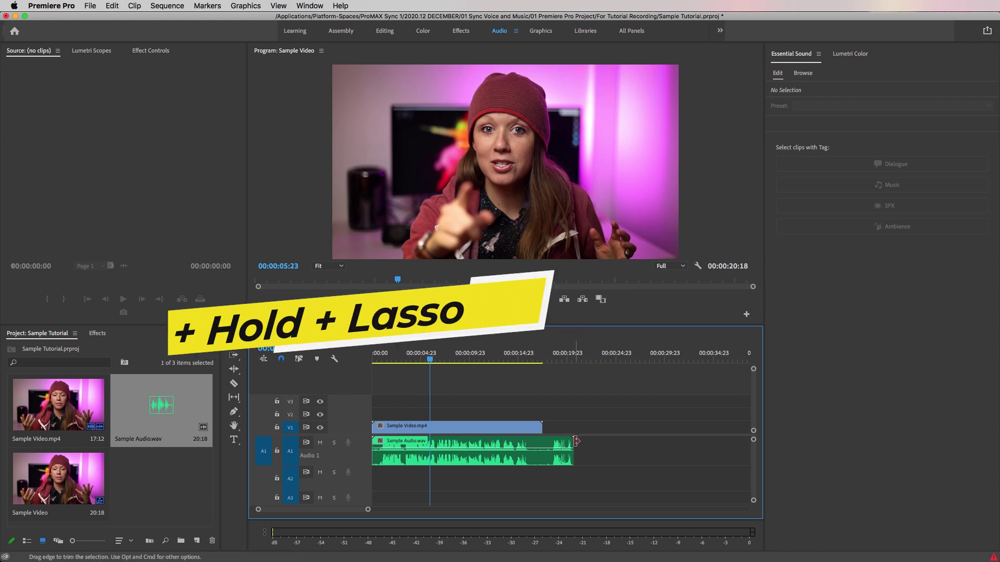
left_click_drag(572, 452, 542, 452)
left_click_drag(485, 398, 490, 431)
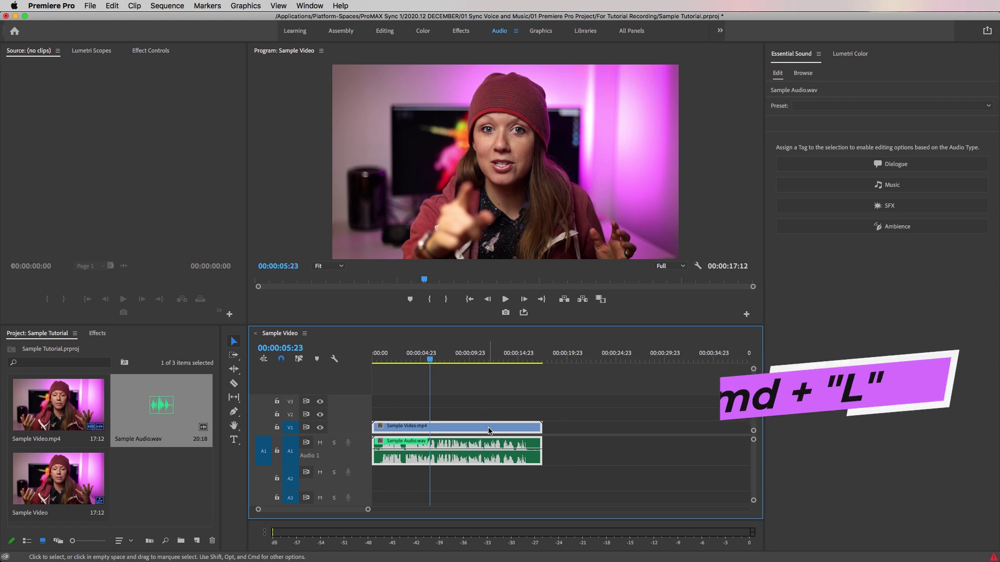
key("ctrl+l")
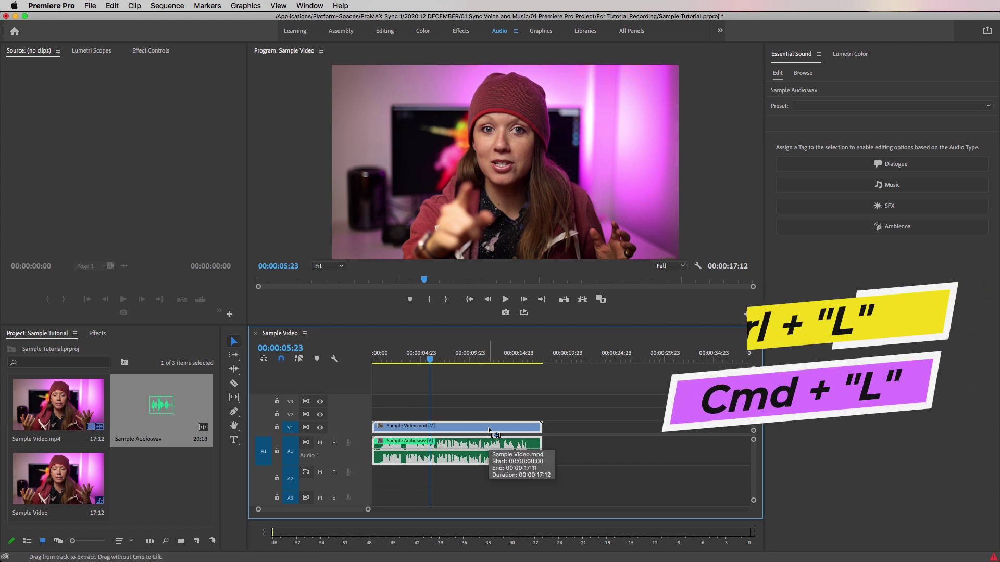
left_click(513, 411)
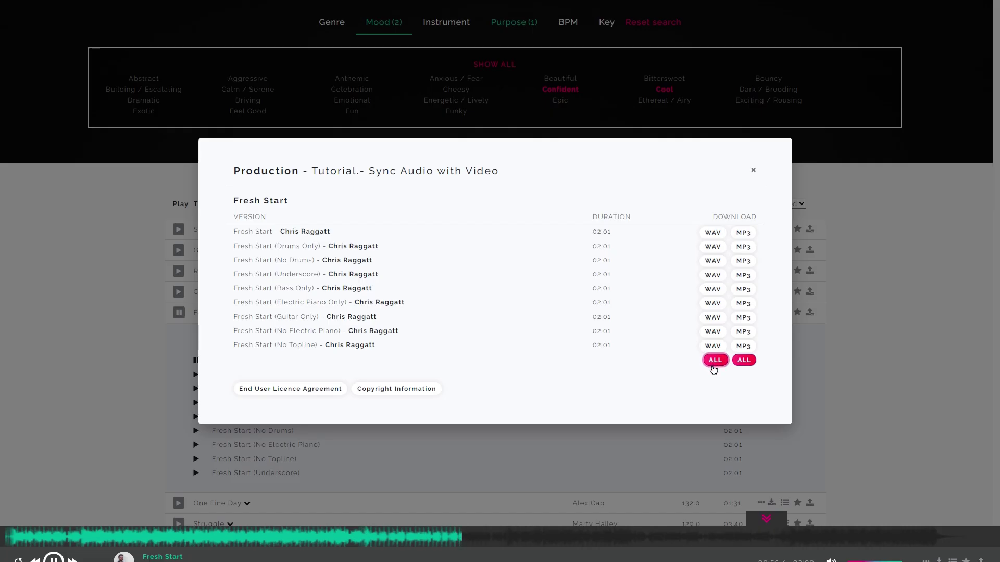
Step: Download every Fresh Start version in WAV format
left_click(714, 361)
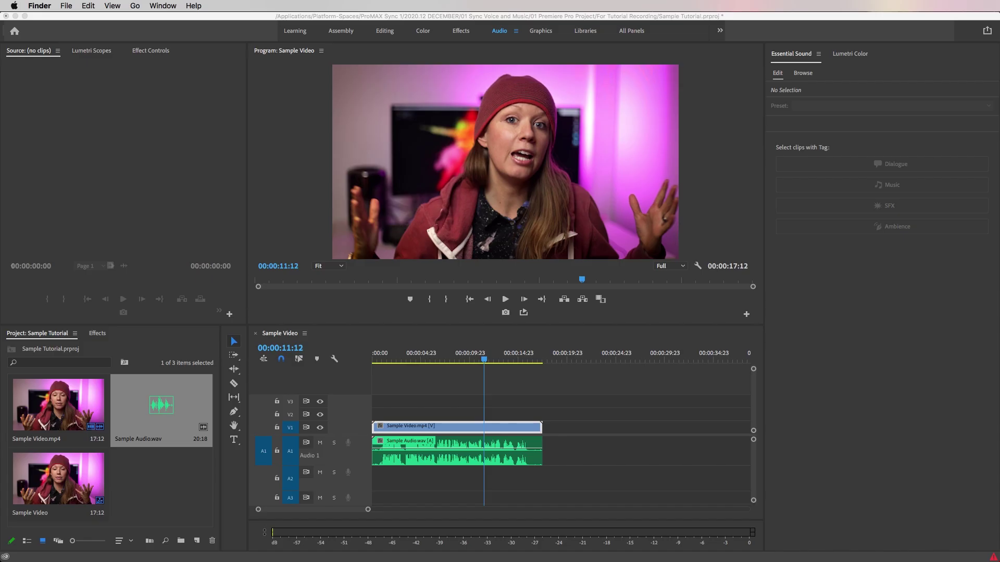
Step: Import the Fresh Start WAV, place it on A2, and preview from the start
left_click_drag(833, 469, 140, 491)
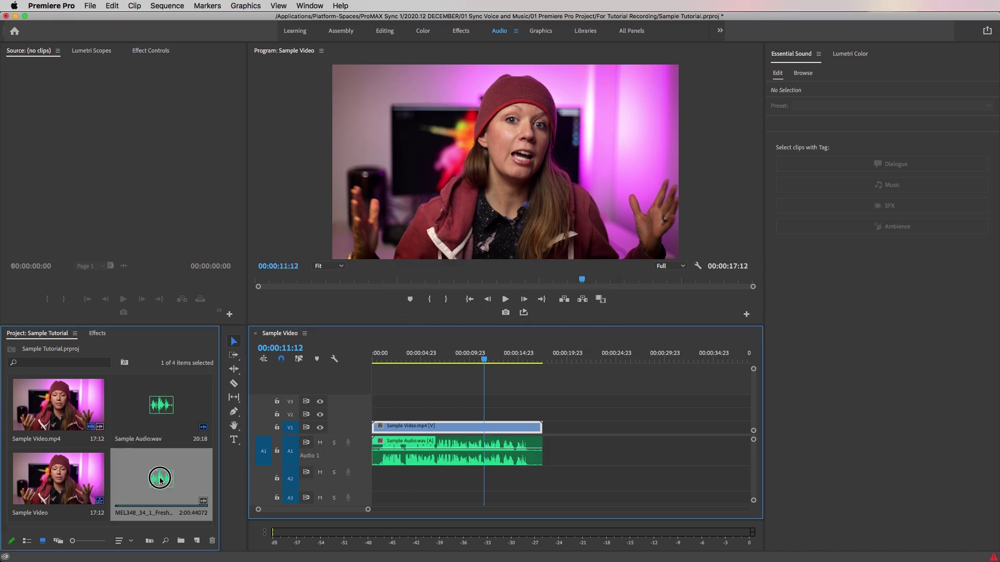
left_click_drag(160, 479, 371, 477)
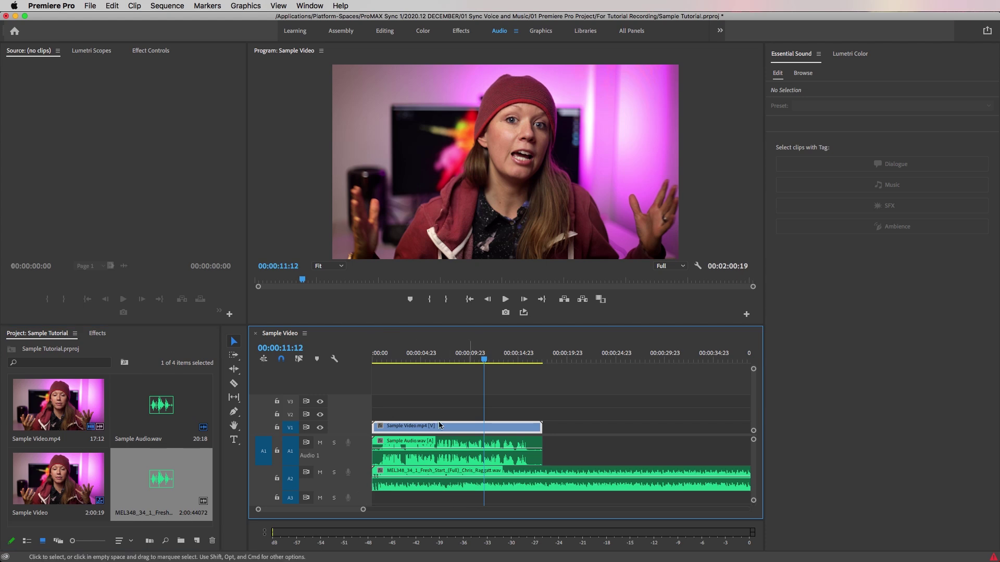
left_click_drag(416, 359, 374, 367)
key("space")
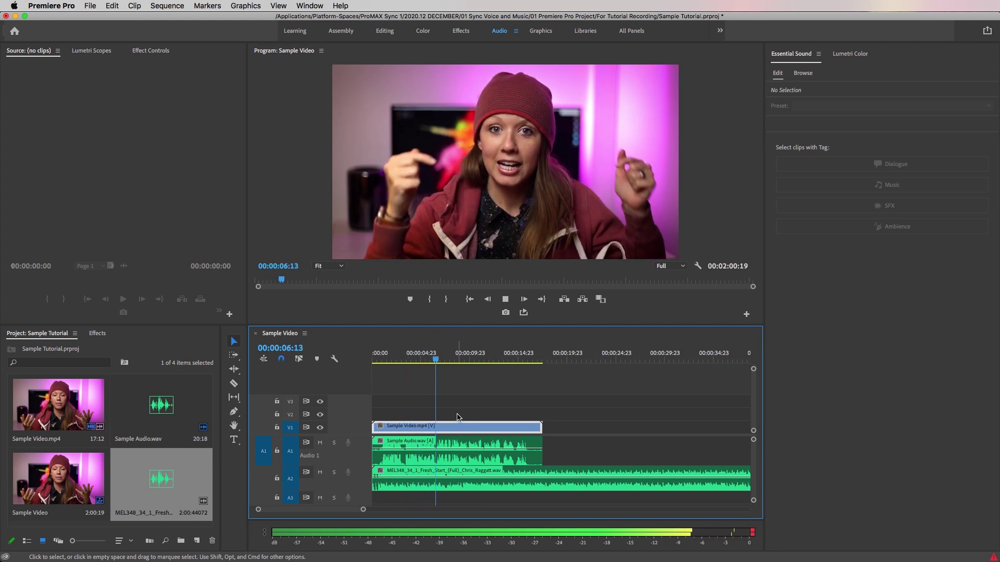
key("space")
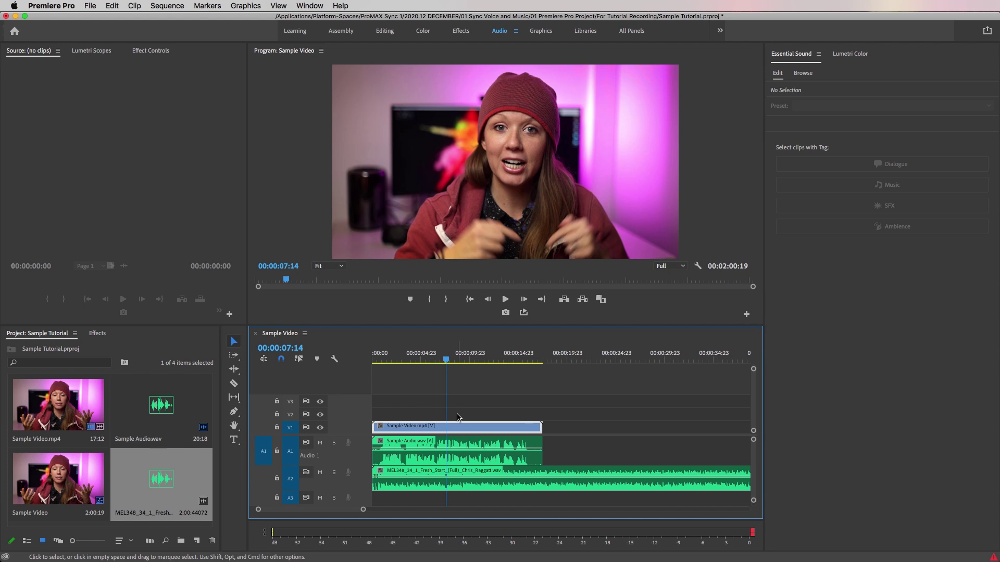
Step: In Essential Sound, mark Sample Audio.wav as Dialogue and auto-match its loudness to -23.00 LUFS
left_click(311, 5)
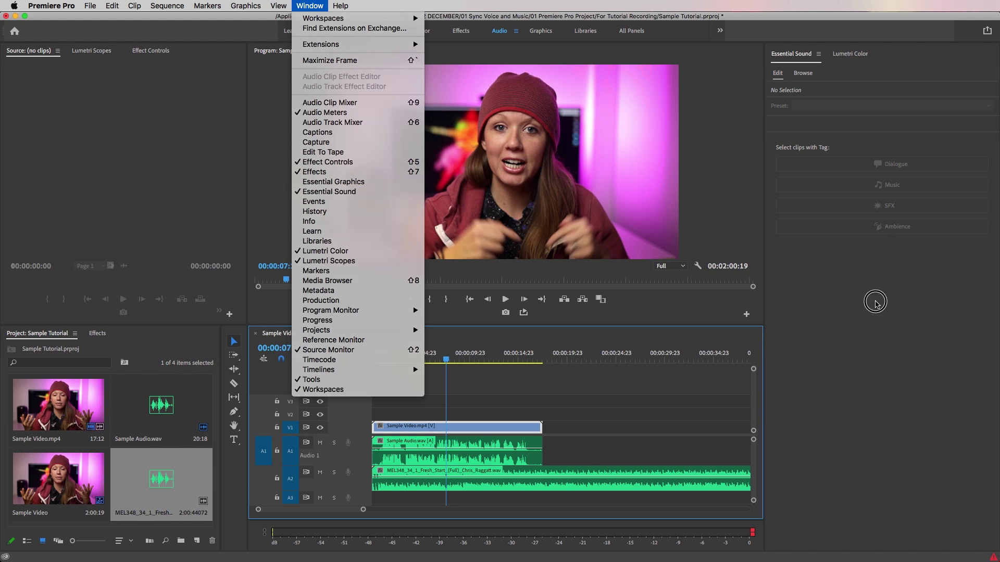
left_click(554, 418)
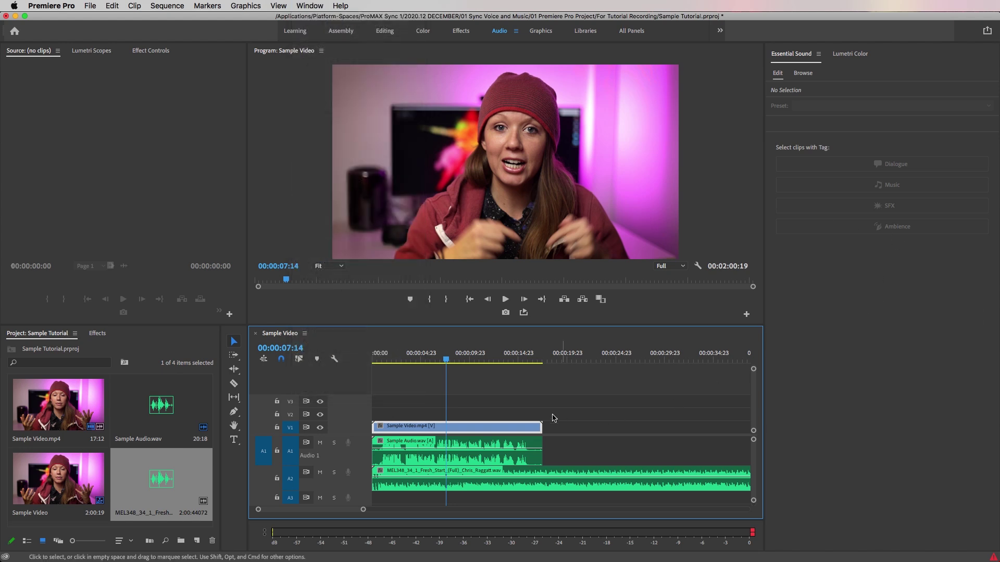
left_click(500, 446)
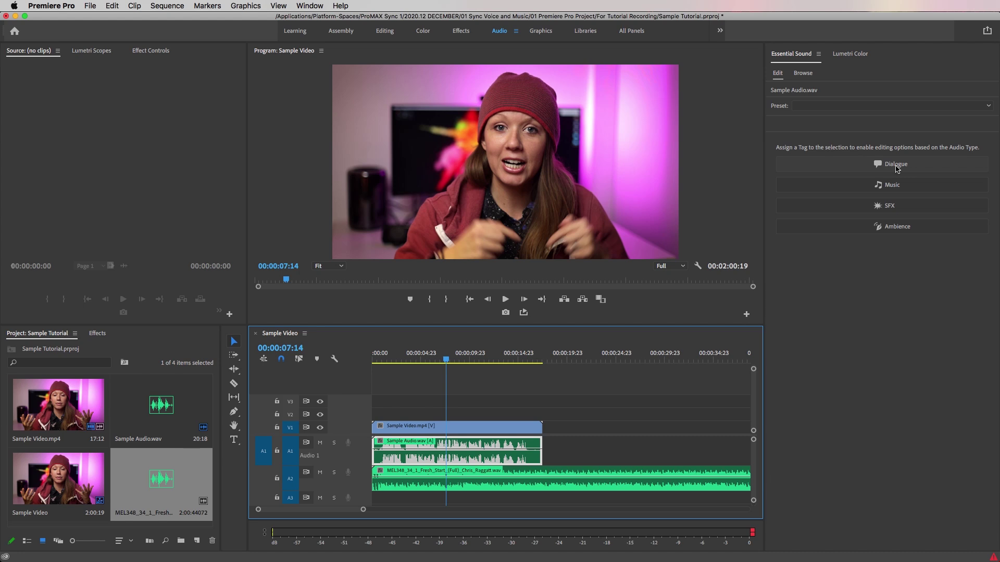
left_click(896, 165)
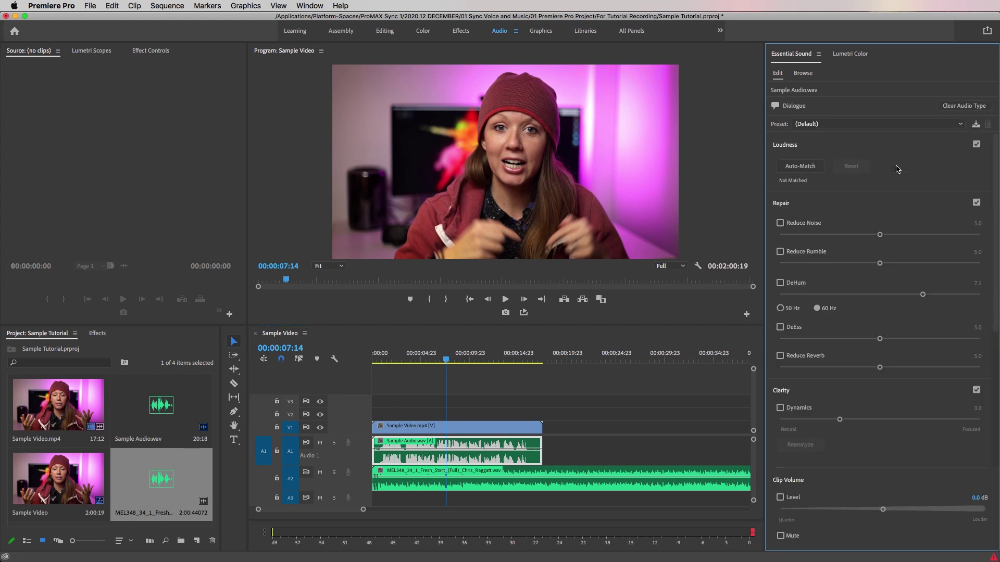
left_click(806, 171)
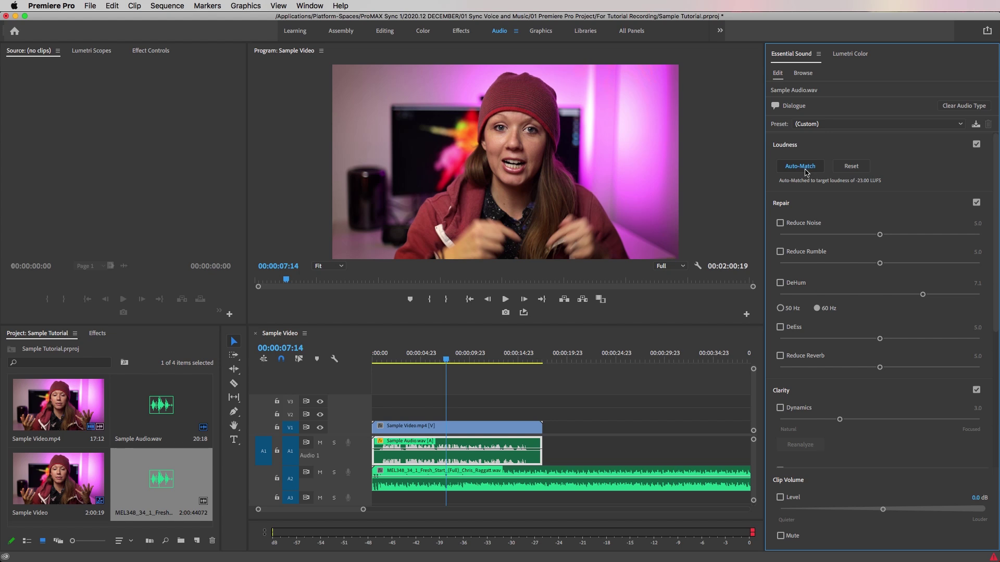
left_click(467, 479)
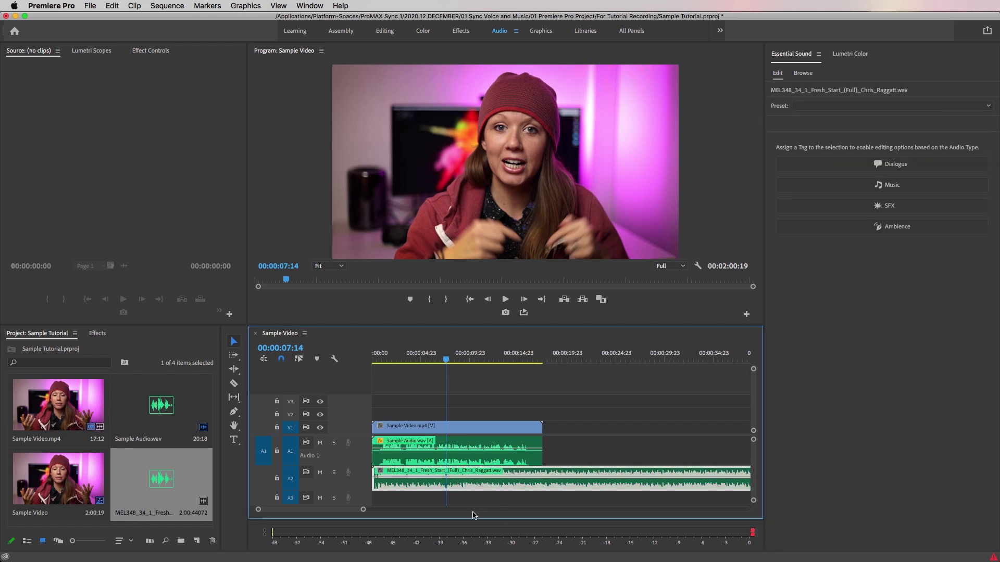
Step: Mark Fresh Start as Music, compare loudness matching off and on, then play from the start
left_click(858, 187)
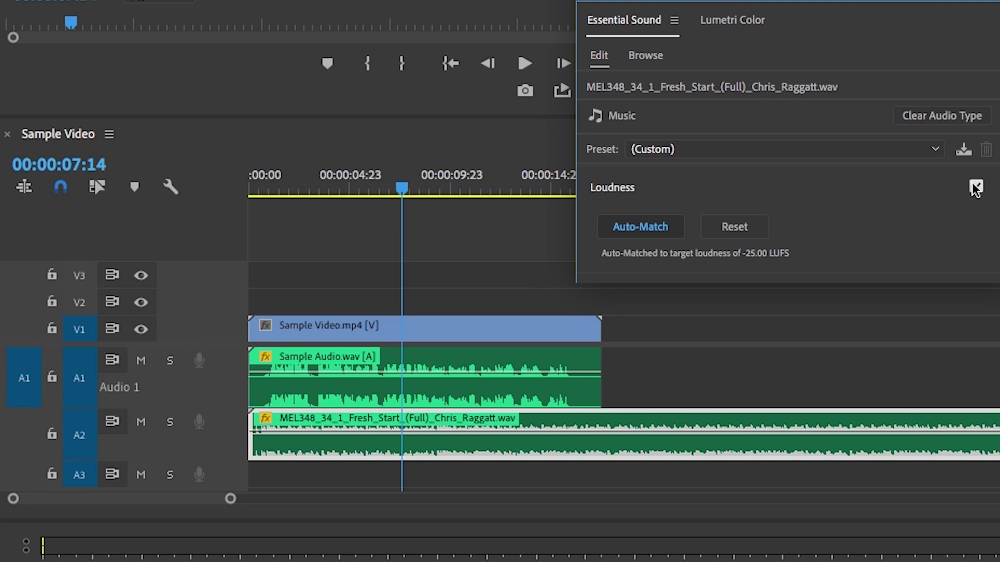
left_click(982, 145)
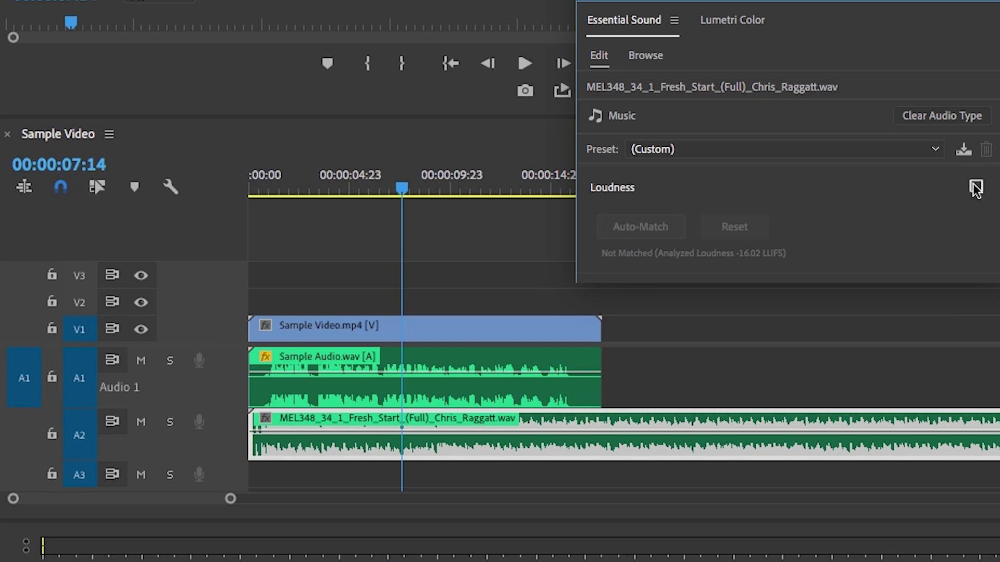
left_click(976, 187)
left_click_drag(462, 354, 378, 359)
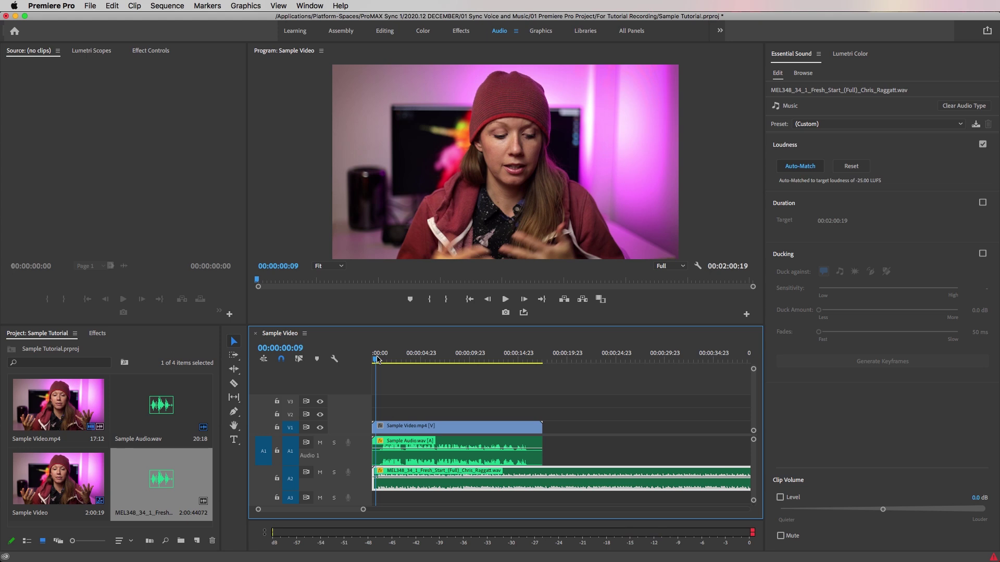
key("space")
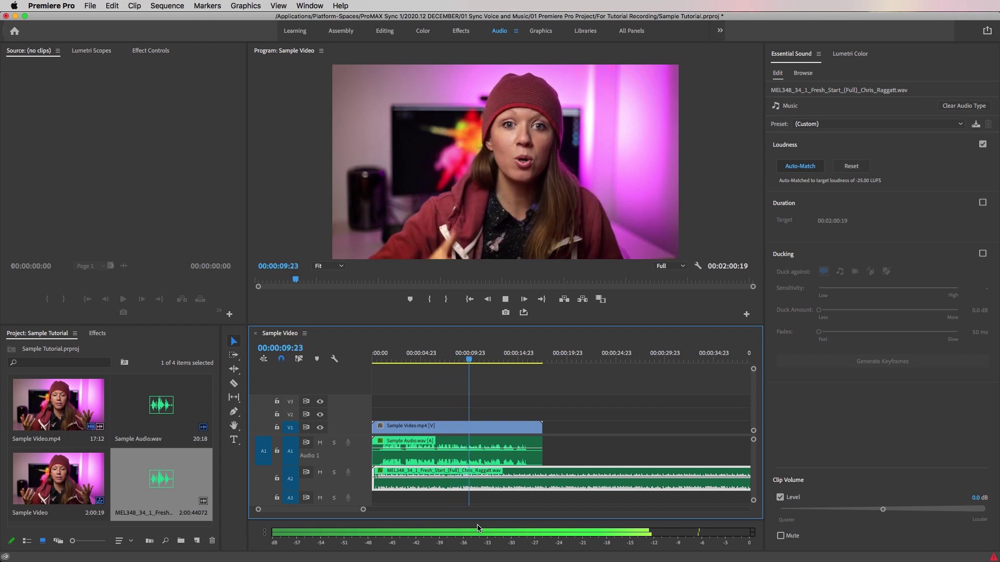
Step: Stop playback, drop the music clip volume to -5.6 dB, and enable Ducking
key("space")
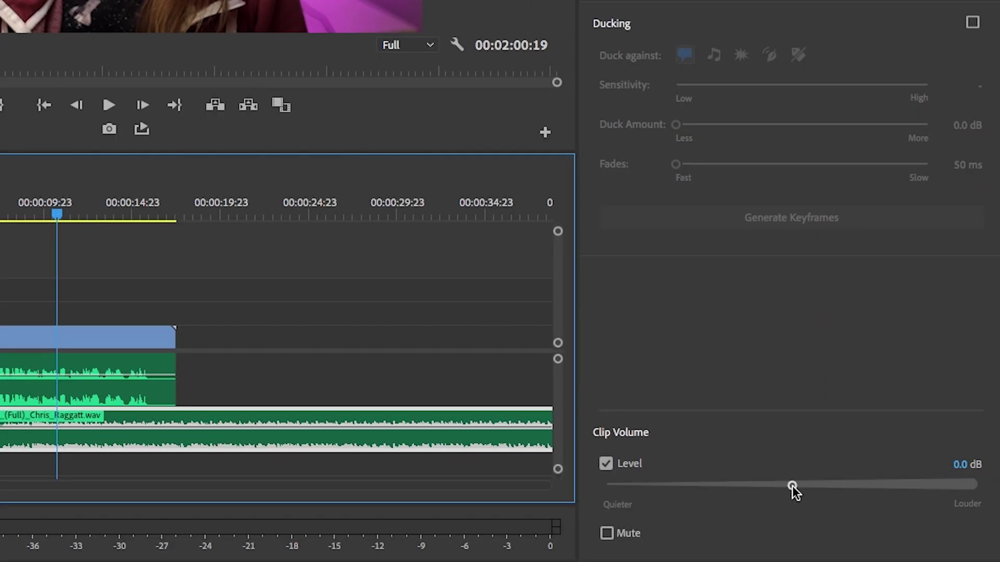
left_click_drag(792, 486, 758, 487)
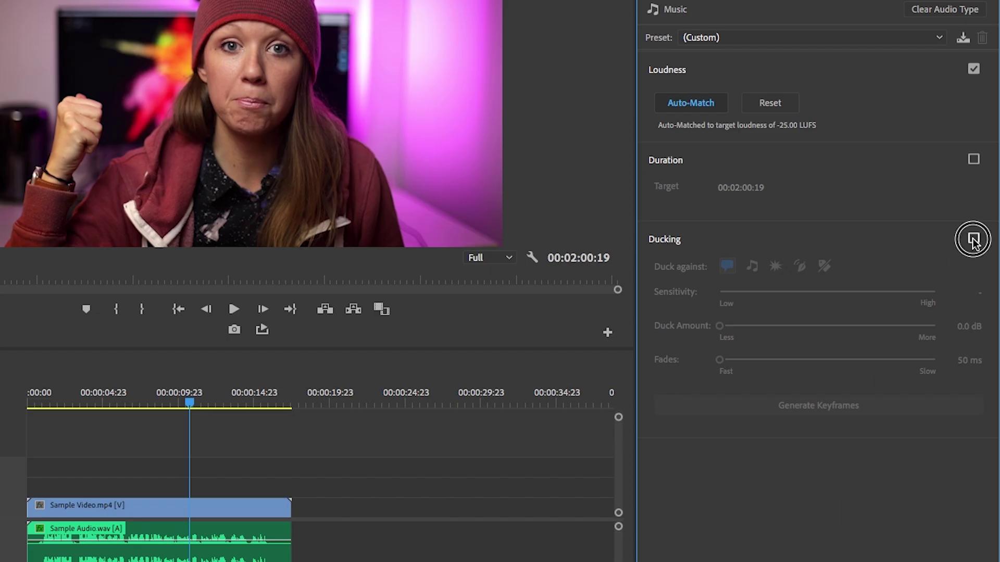
left_click(973, 239)
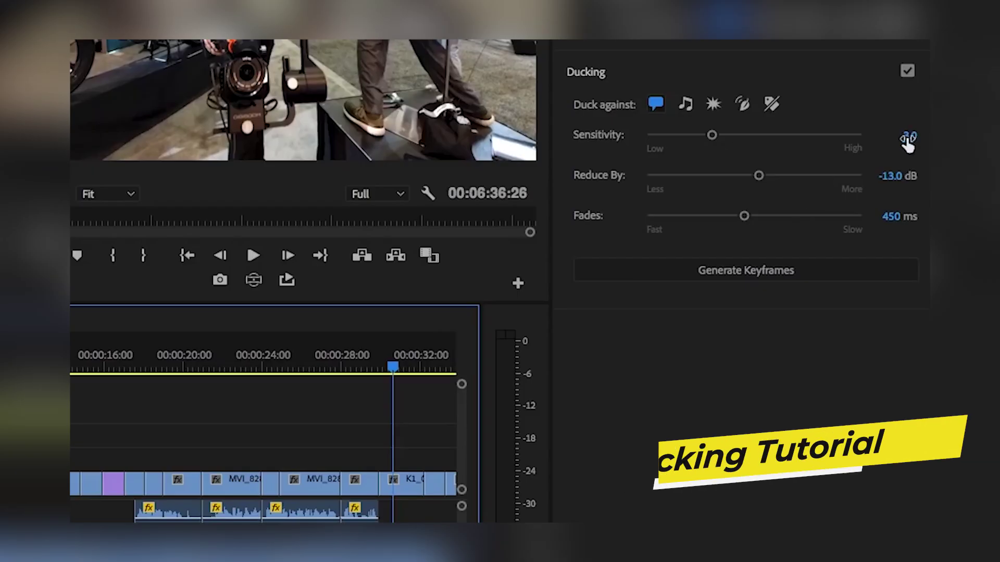
left_click(897, 135)
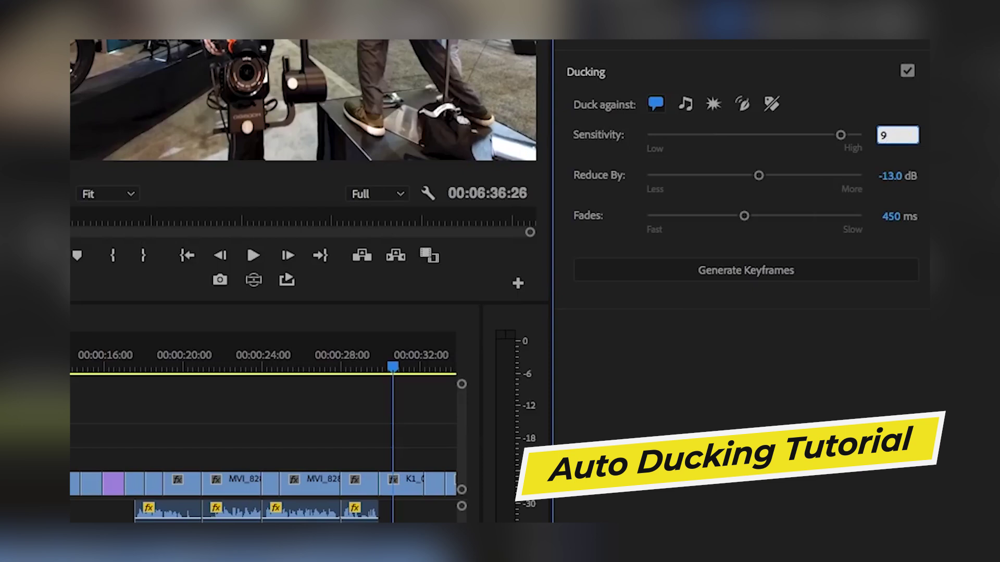
Step: Confirm a ducking sensitivity of 9.0 and generate the music's ducking keyframes
key("Return")
left_click(810, 273)
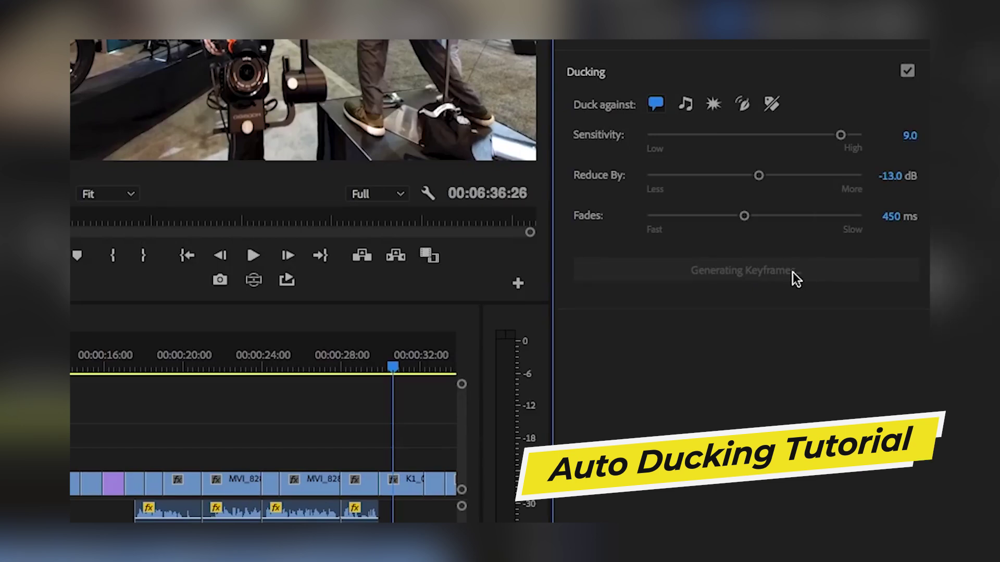